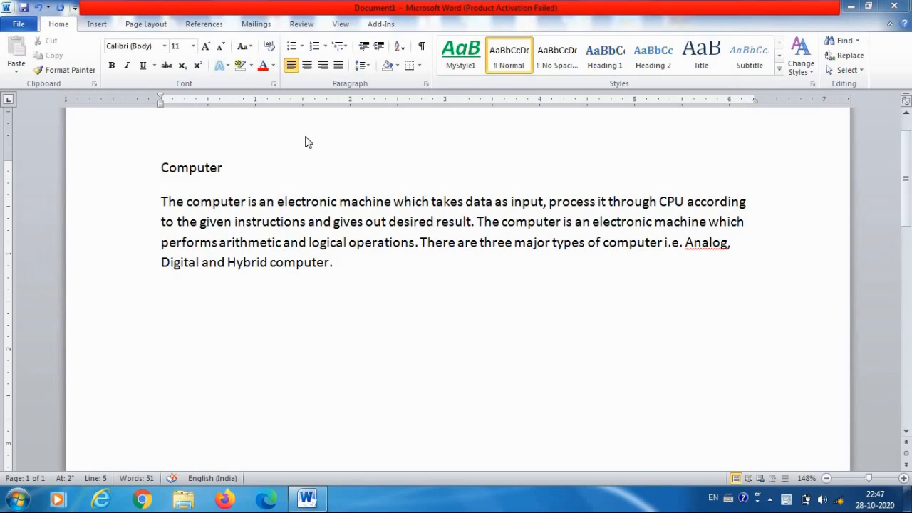
left_click(258, 169)
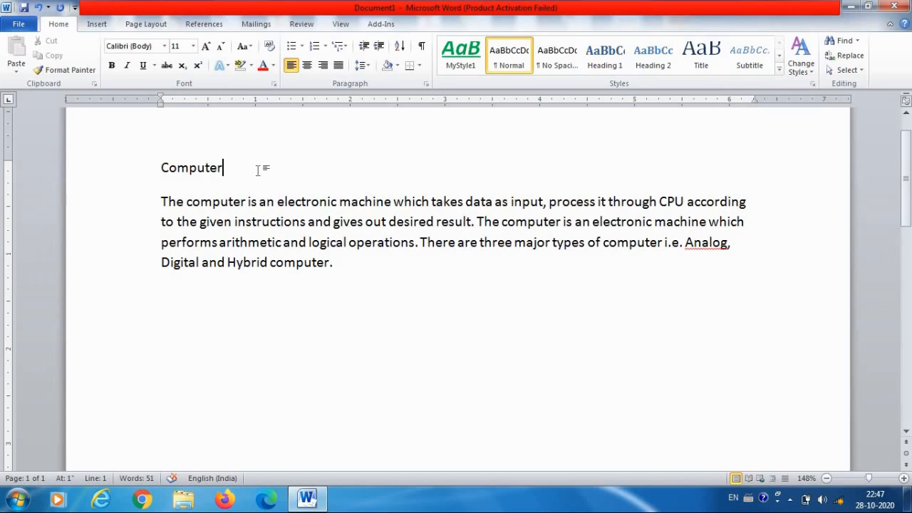
left_click(120, 178)
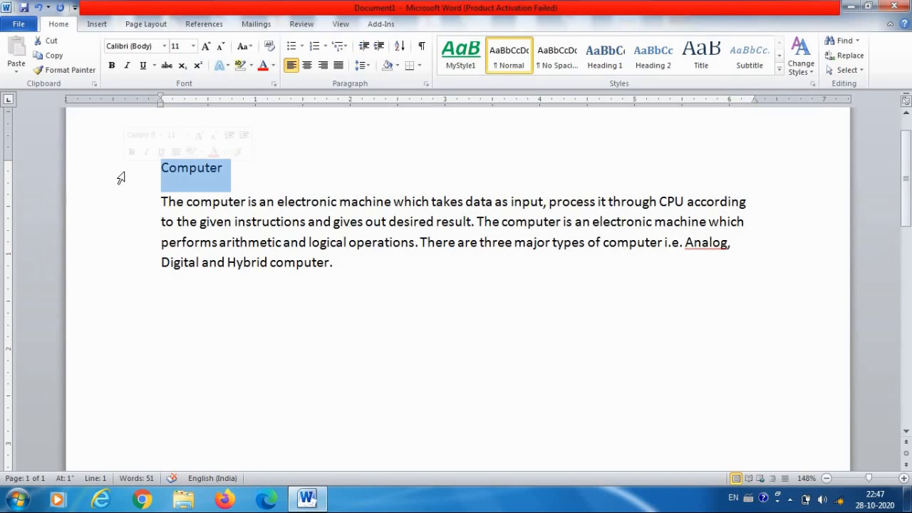
left_click(350, 241)
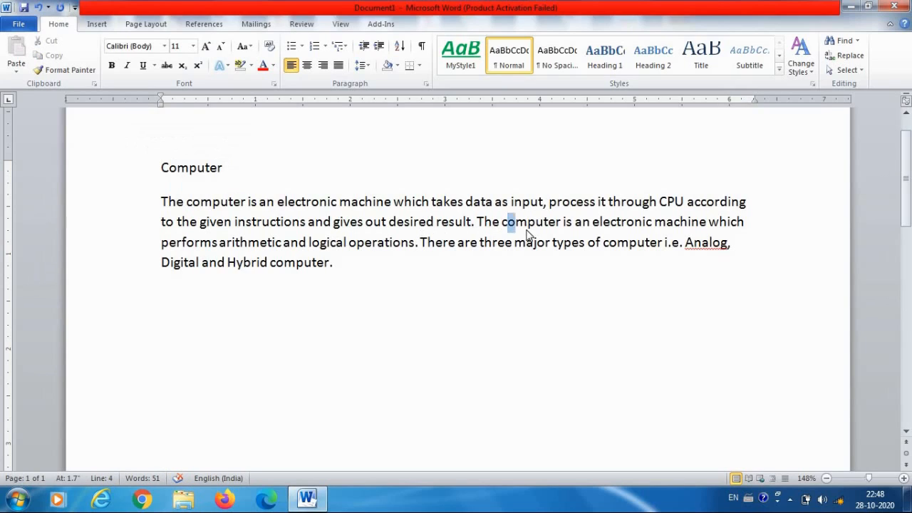
left_click_drag(502, 222, 527, 235)
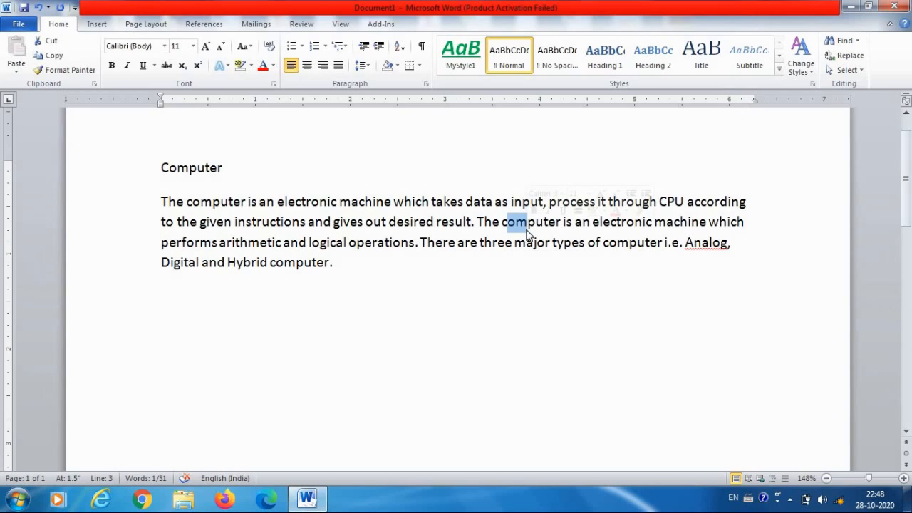
Place the cursor before the heading "Computer" and open Advanced Find, moving its dialog clear of the heading
left_click(160, 164)
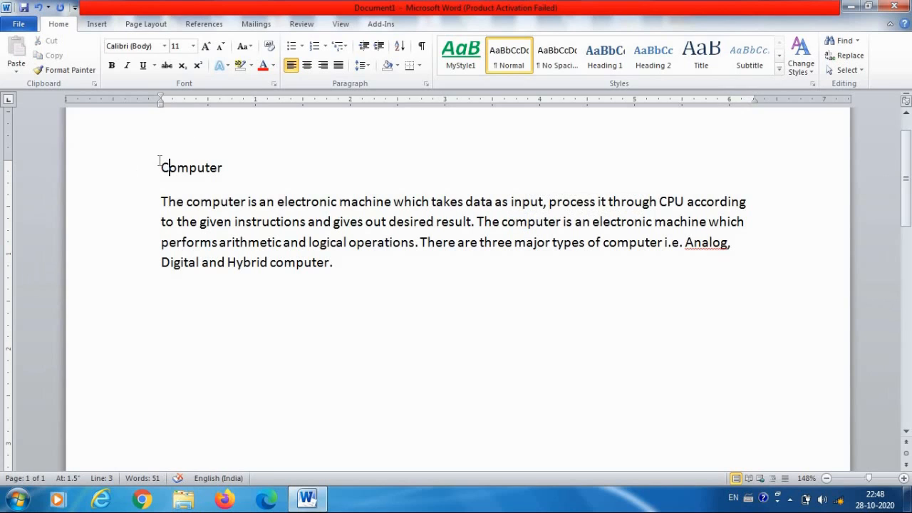
key("BackSpace")
key("BackSpace")
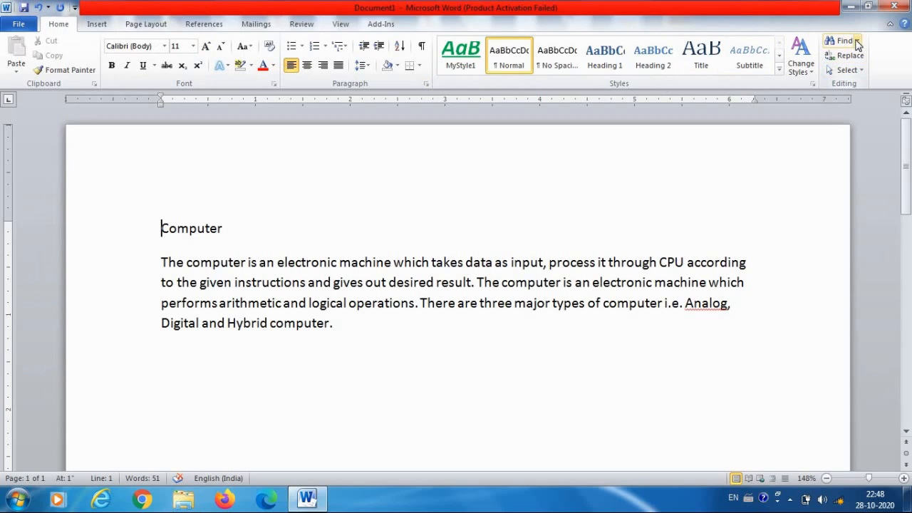
left_click(857, 41)
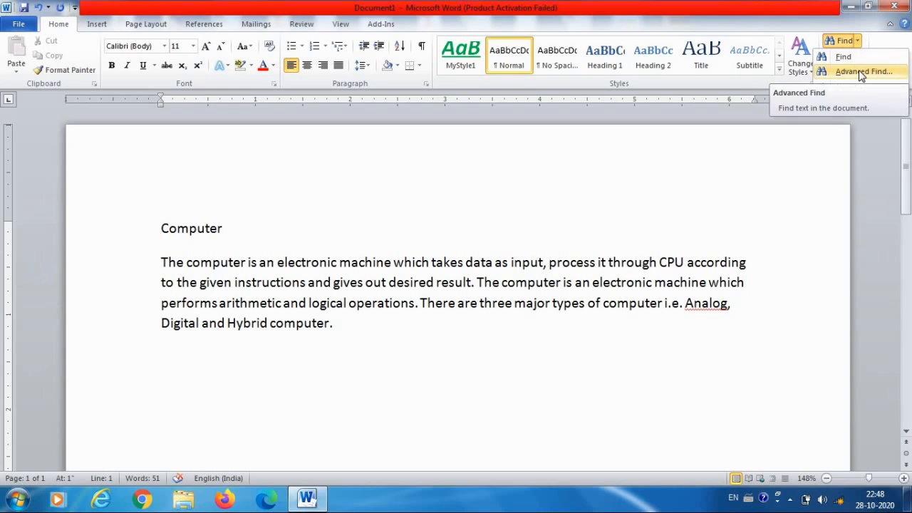
left_click(860, 72)
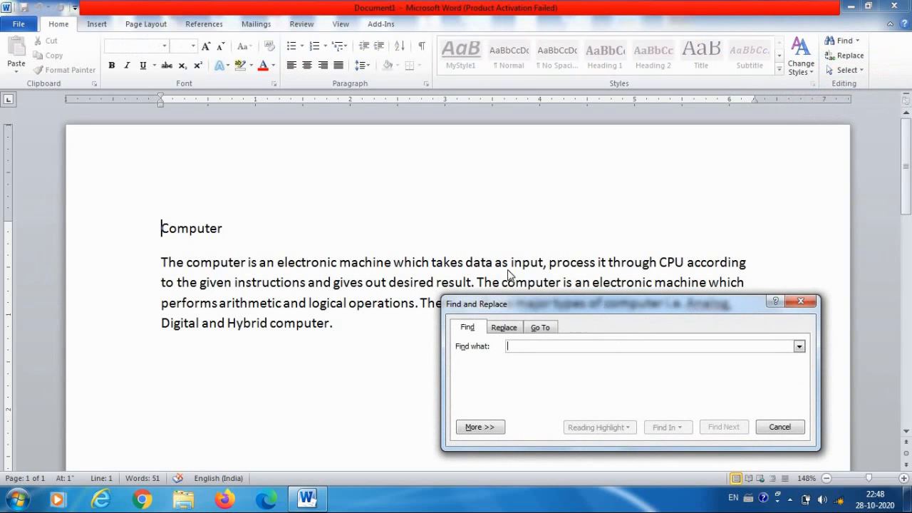
left_click_drag(606, 307, 437, 90)
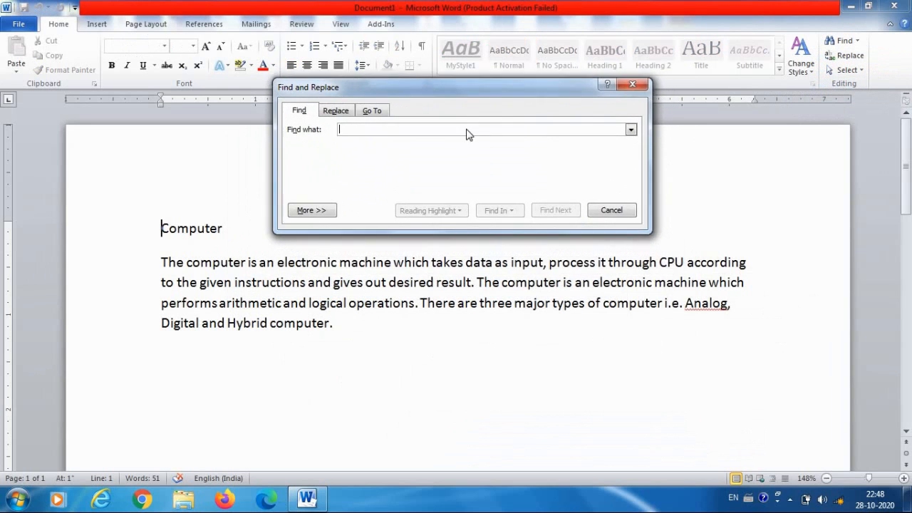
left_click_drag(467, 134, 487, 153)
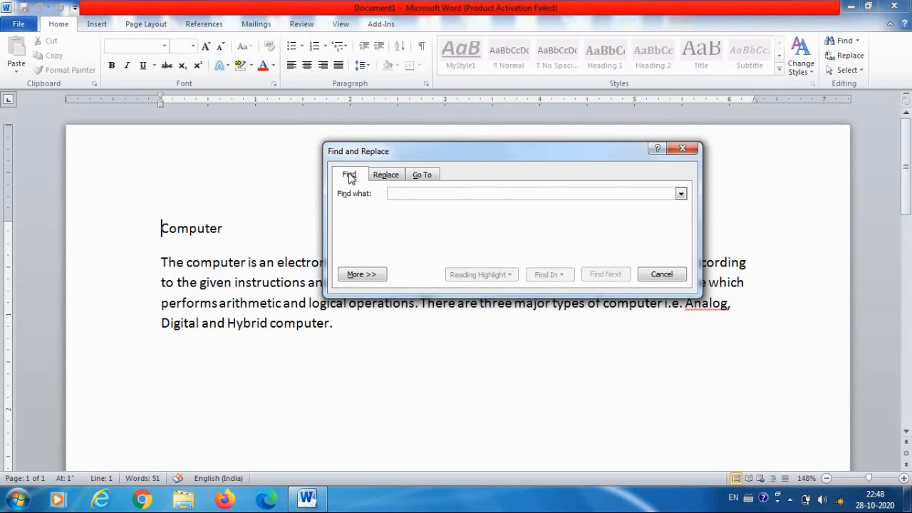
left_click(385, 175)
left_click(427, 176)
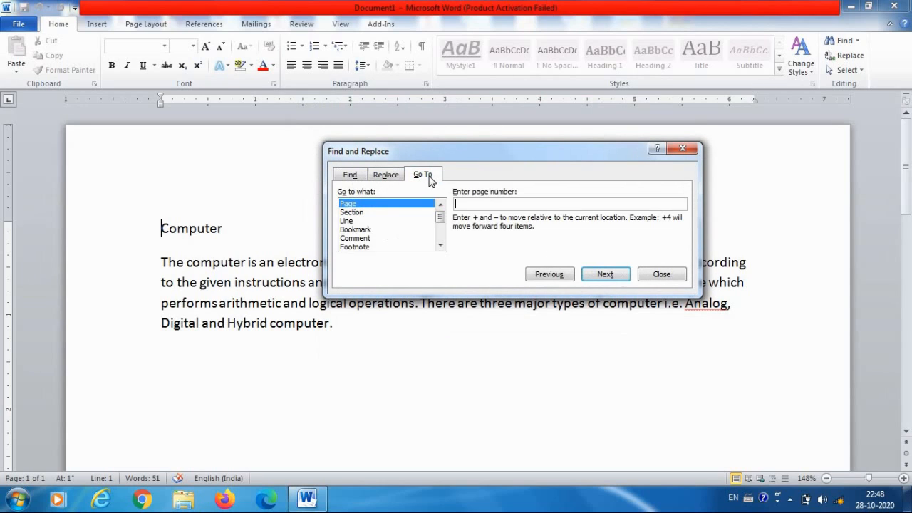
left_click(350, 175)
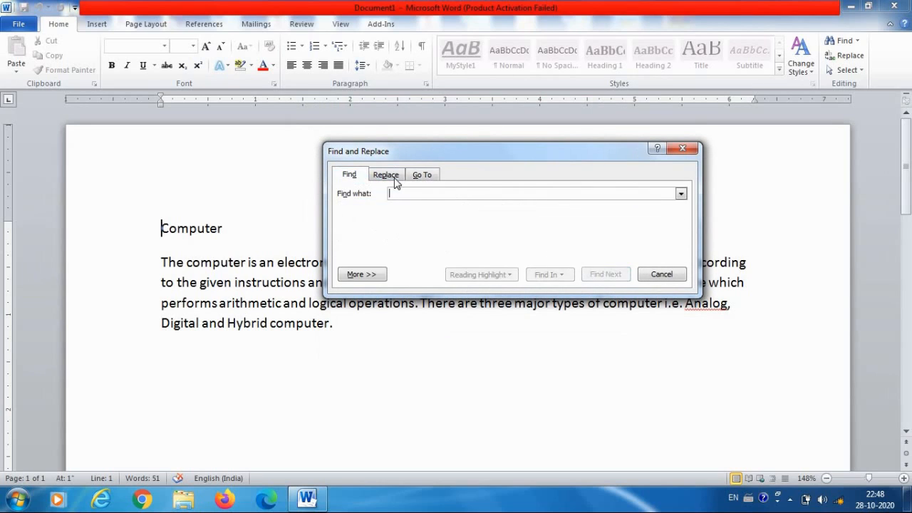
left_click(381, 176)
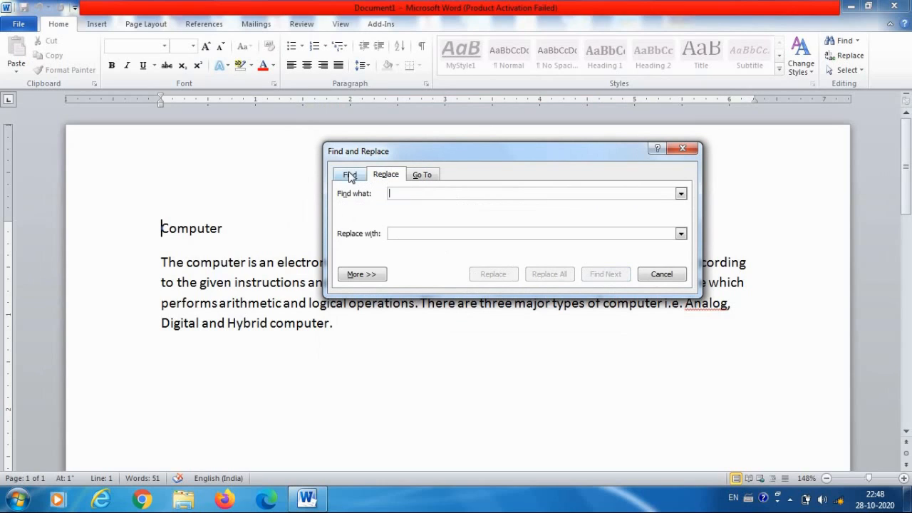
left_click(352, 176)
left_click(381, 178)
left_click(350, 175)
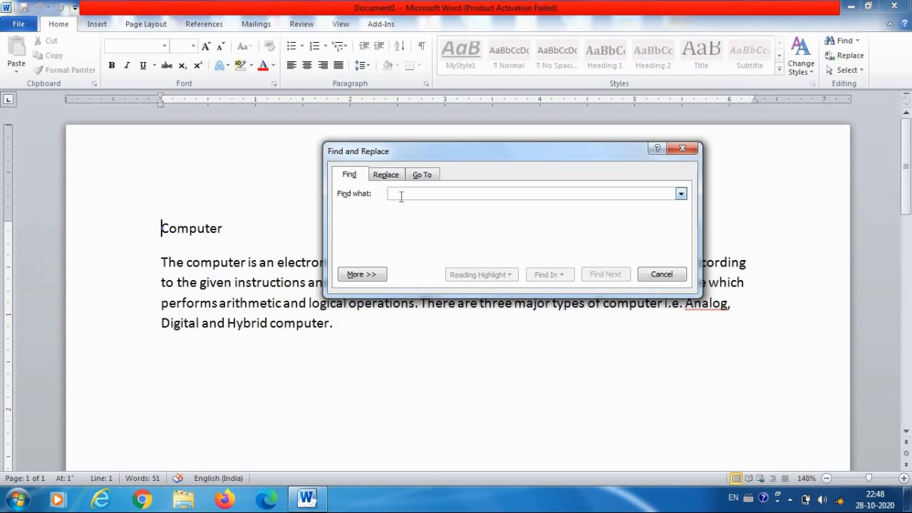
Search the document for "Computer" and step through its occurrences one by one to the end of the paragraph
type("C")
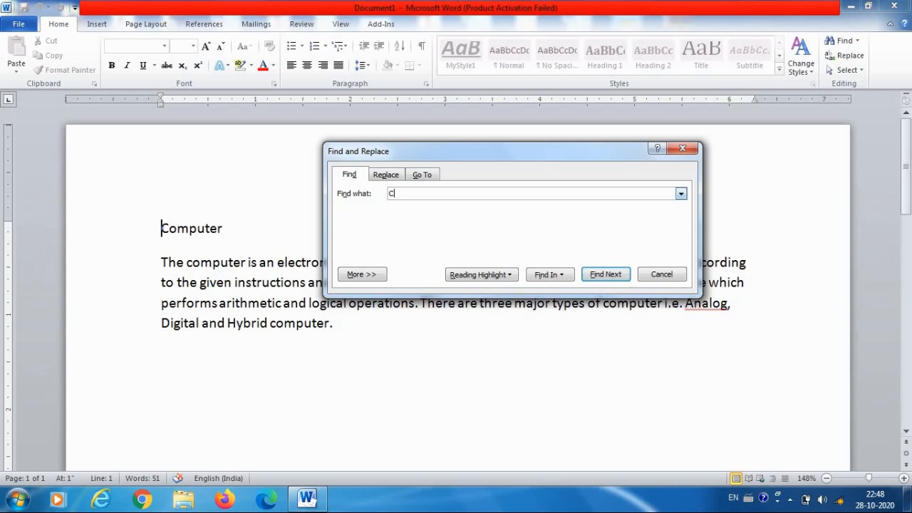
type("omputer")
left_click_drag(435, 155, 338, 69)
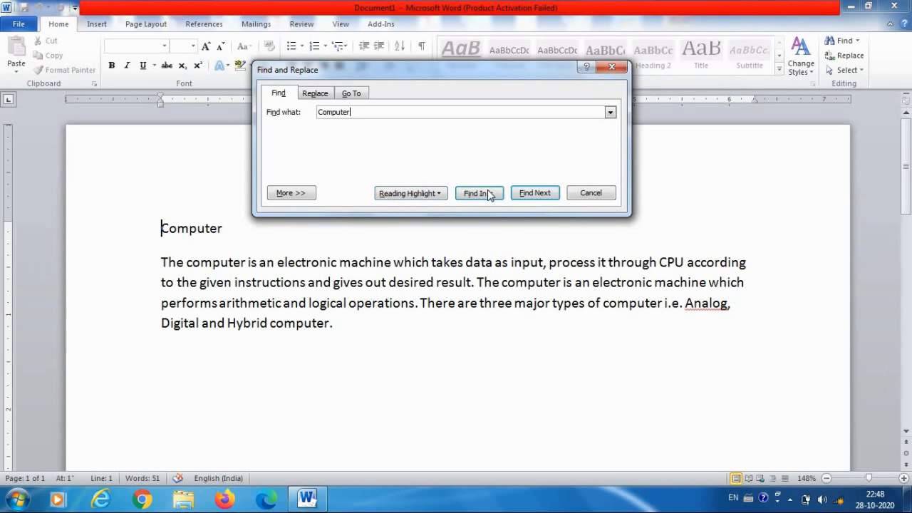
left_click(545, 197)
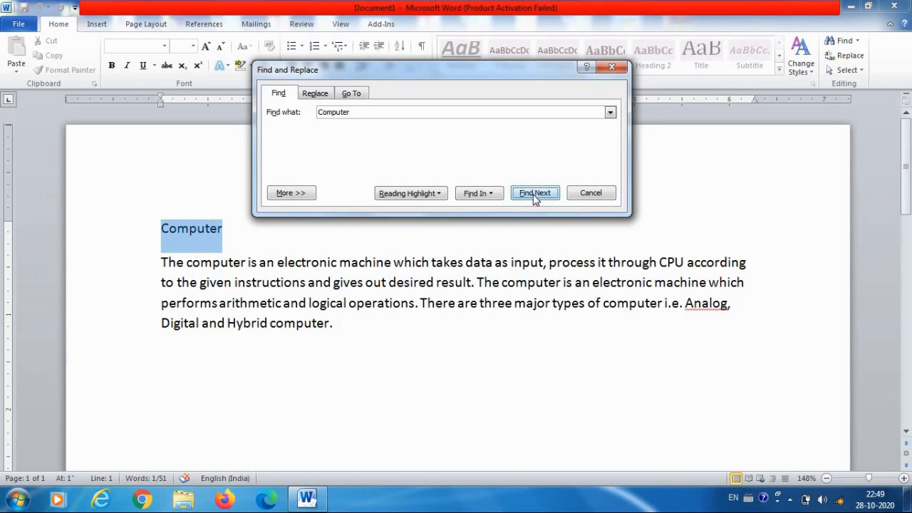
left_click(535, 193)
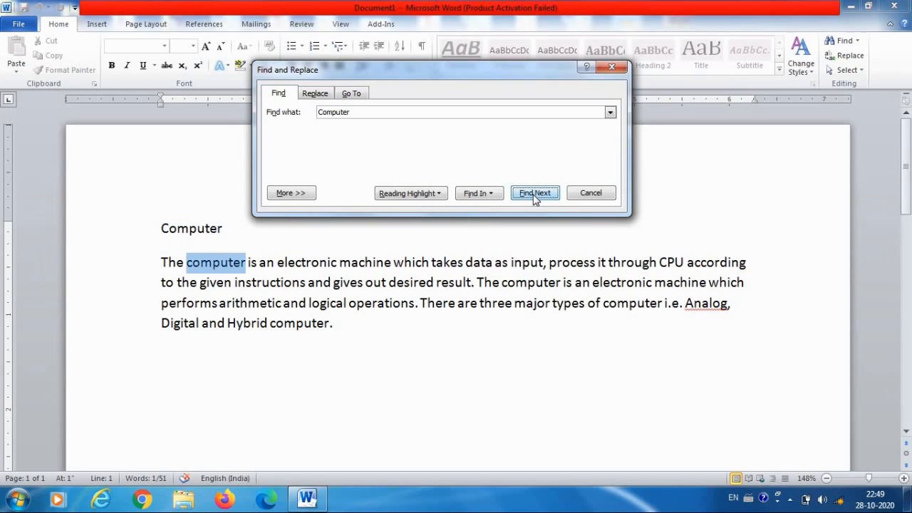
left_click(535, 193)
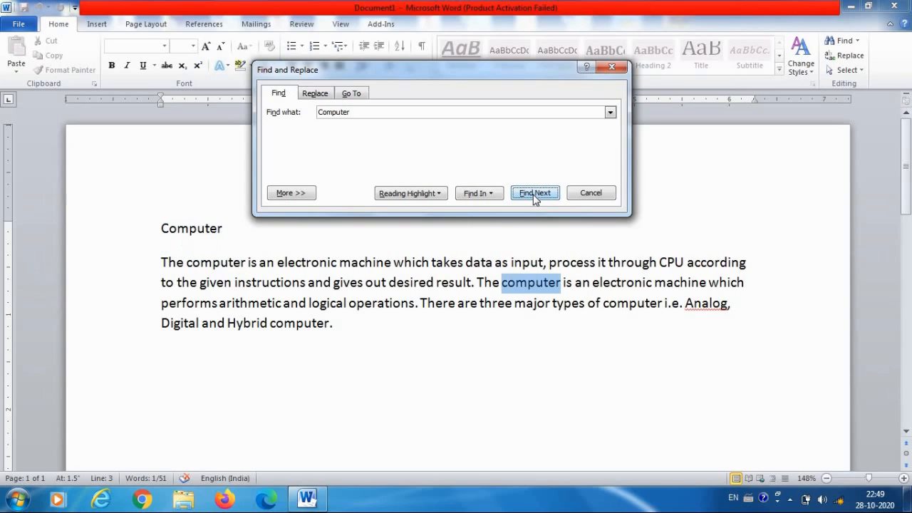
left_click(535, 193)
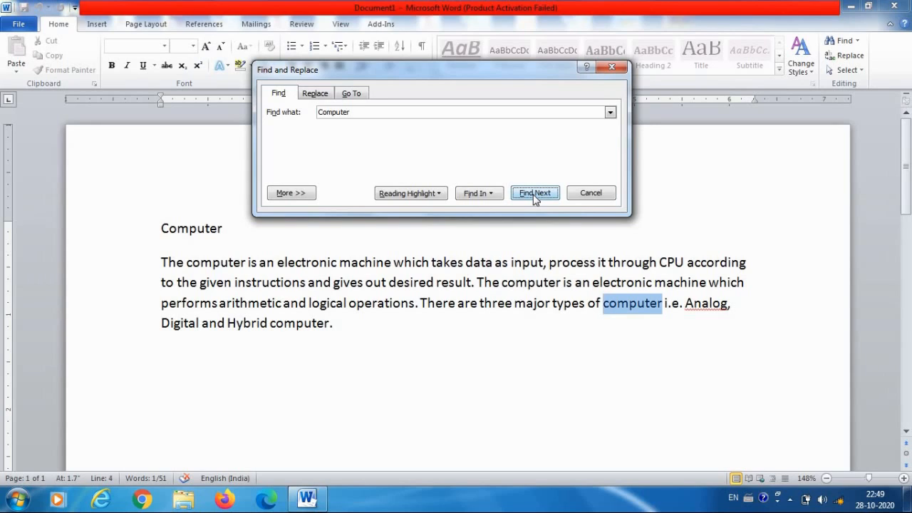
left_click(536, 200)
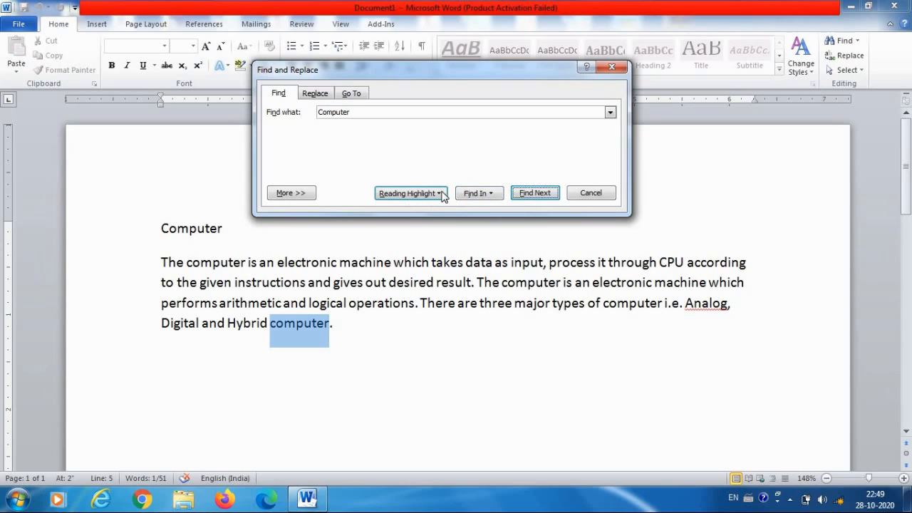
Apply reading highlight to all occurrences of "Computer" in the document
left_click(443, 196)
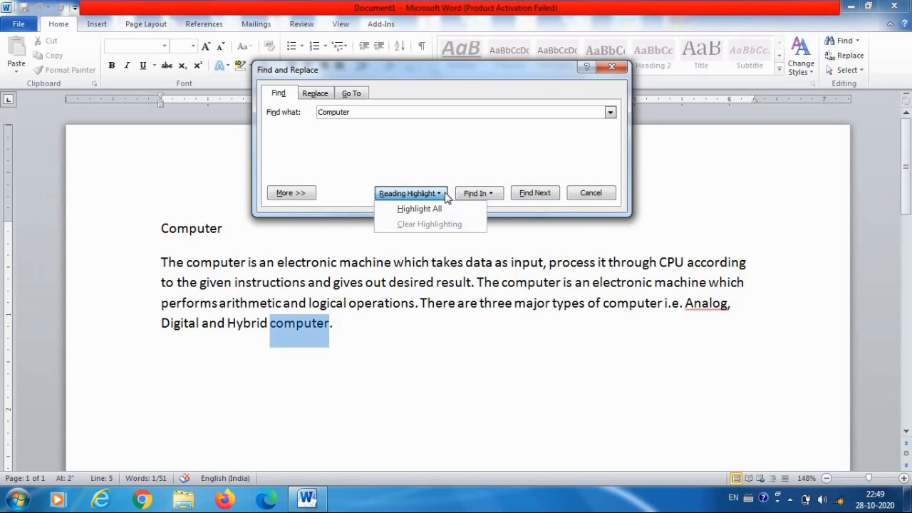
left_click(376, 195)
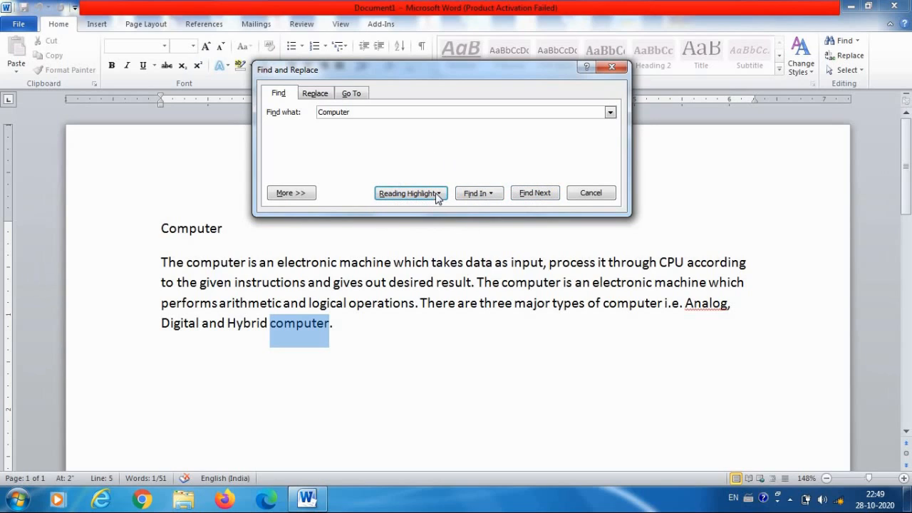
left_click(439, 194)
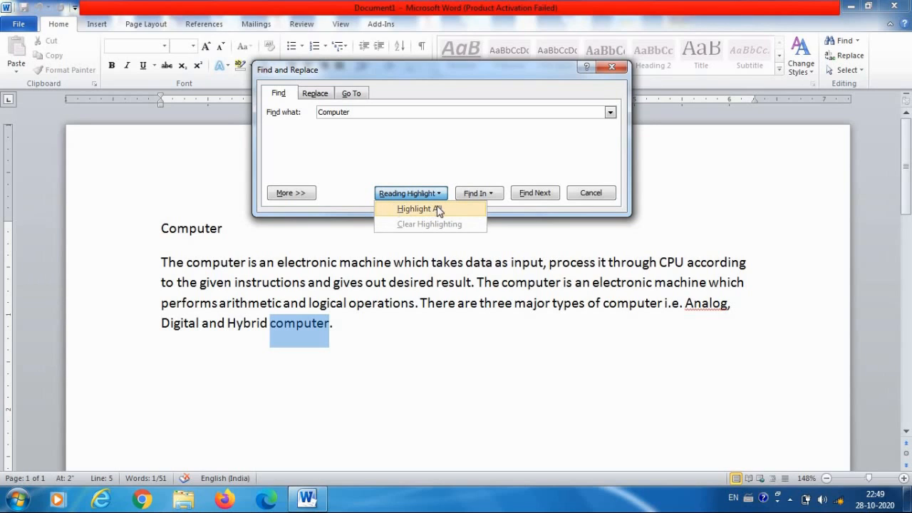
left_click(416, 210)
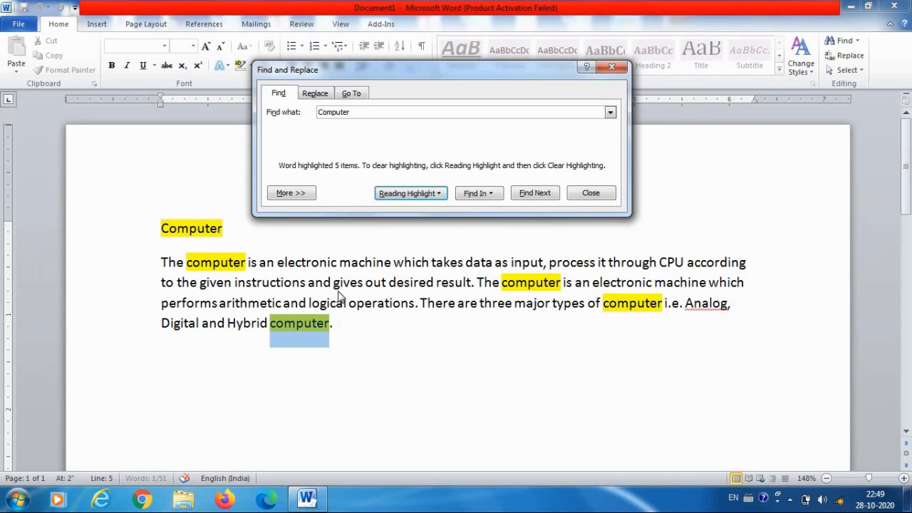
left_click(311, 302)
left_click(310, 302)
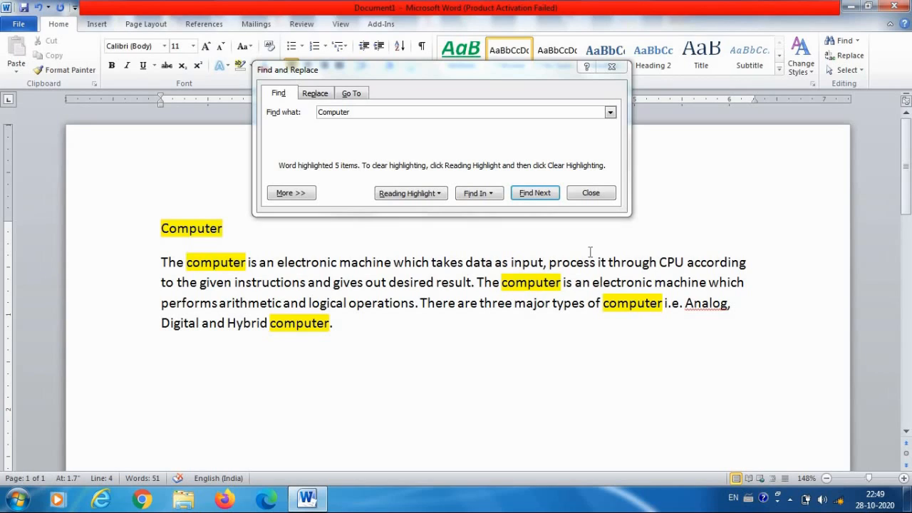
Set up a replacement of "Computer" with "Calculator"
left_click(321, 94)
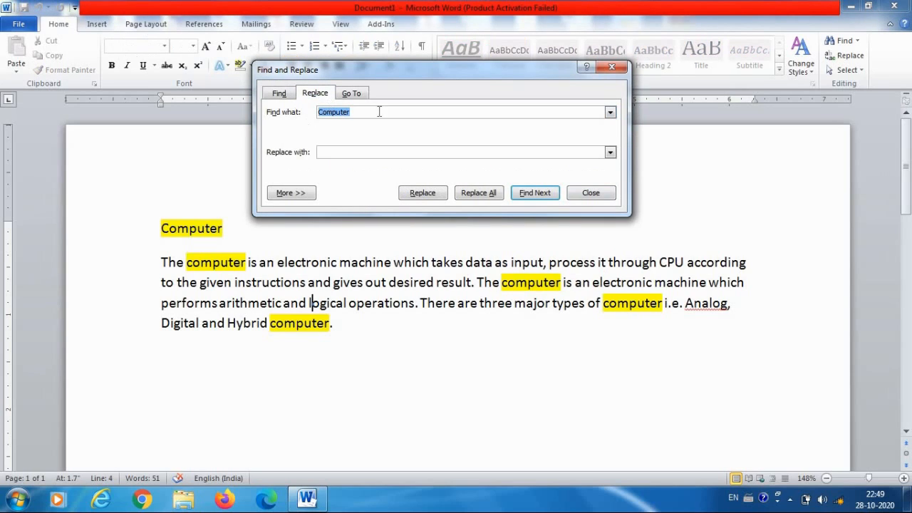
left_click(341, 114)
type("Cl")
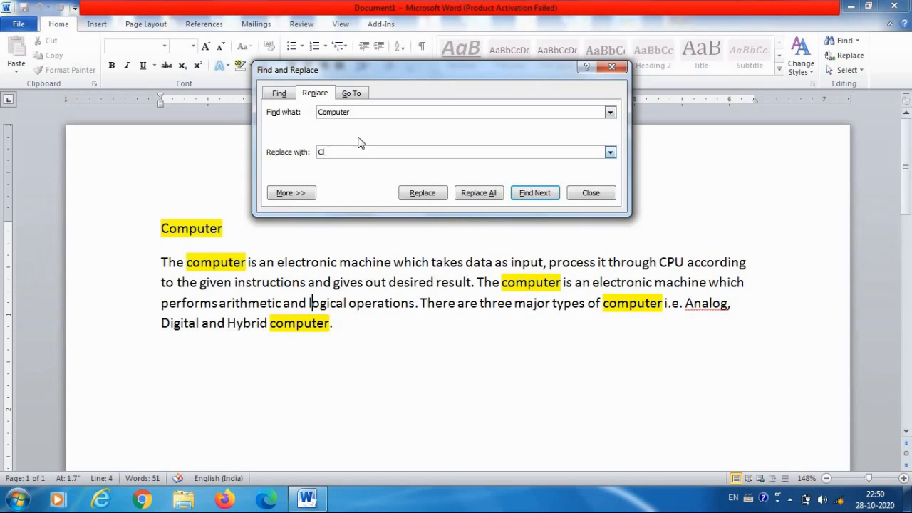
type("culator")
key("Right")
type("a")
Starting from the heading, replace "Computer" with "Calculator" individually in the heading and at the first occurrence in the paragraph
left_click(157, 229)
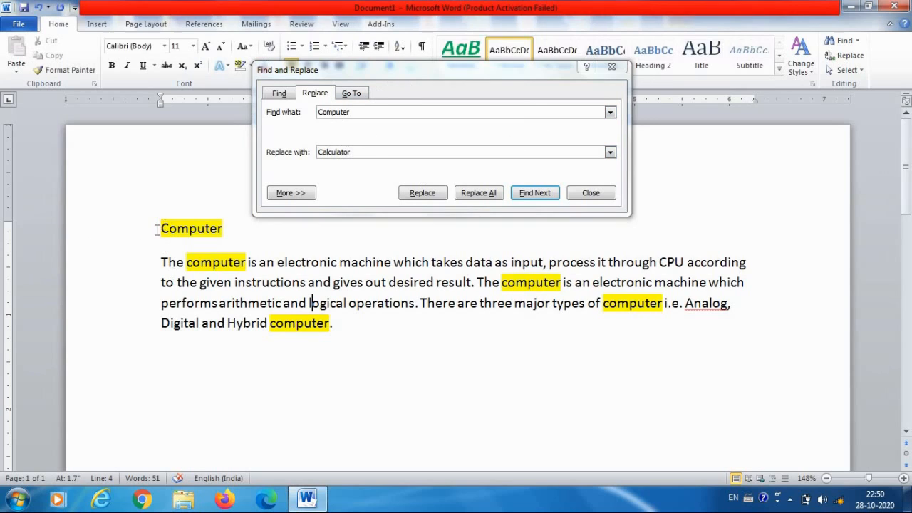
left_click(157, 230)
left_click(423, 197)
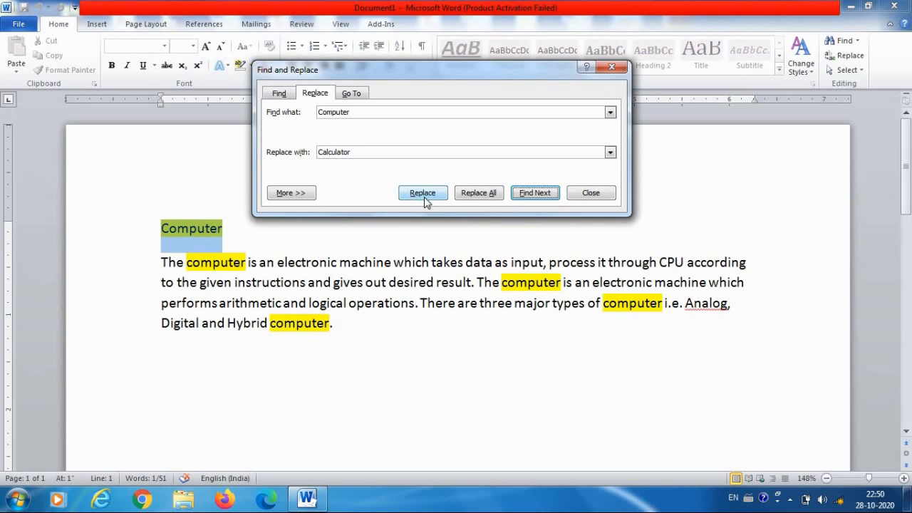
left_click(423, 197)
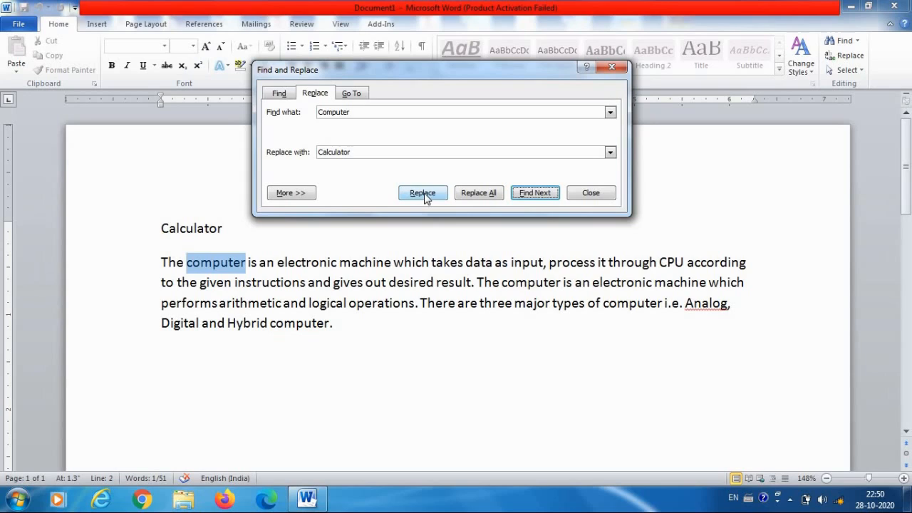
left_click(424, 196)
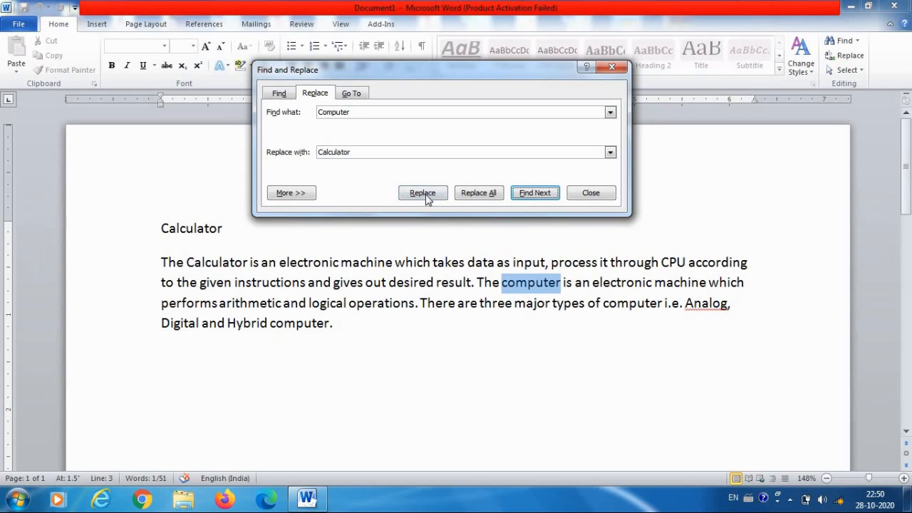
Replace all remaining occurrences of "Computer" with "Calculator" at once and dismiss the completion message
left_click(475, 199)
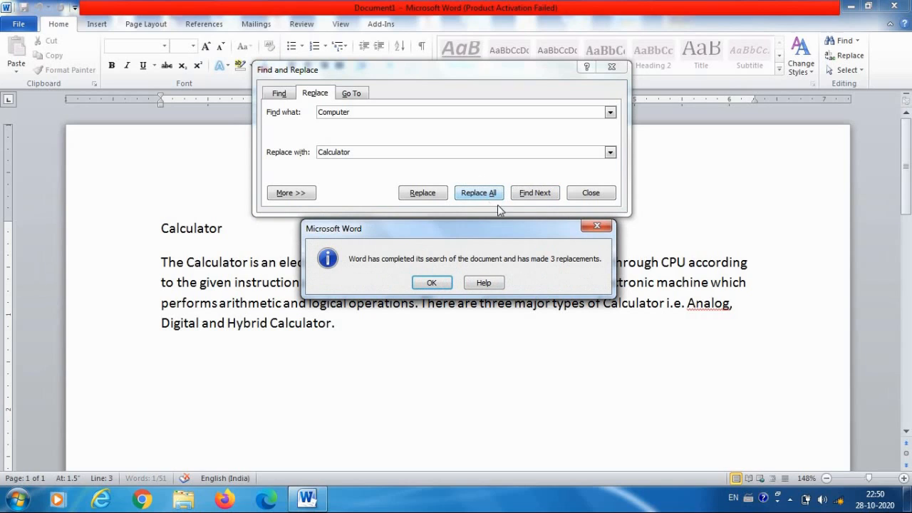
left_click_drag(385, 229, 380, 115)
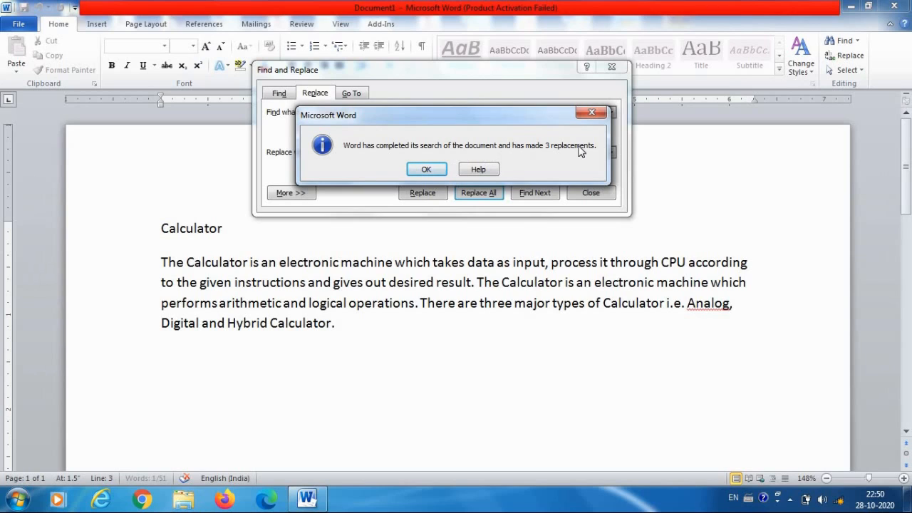
left_click(416, 171)
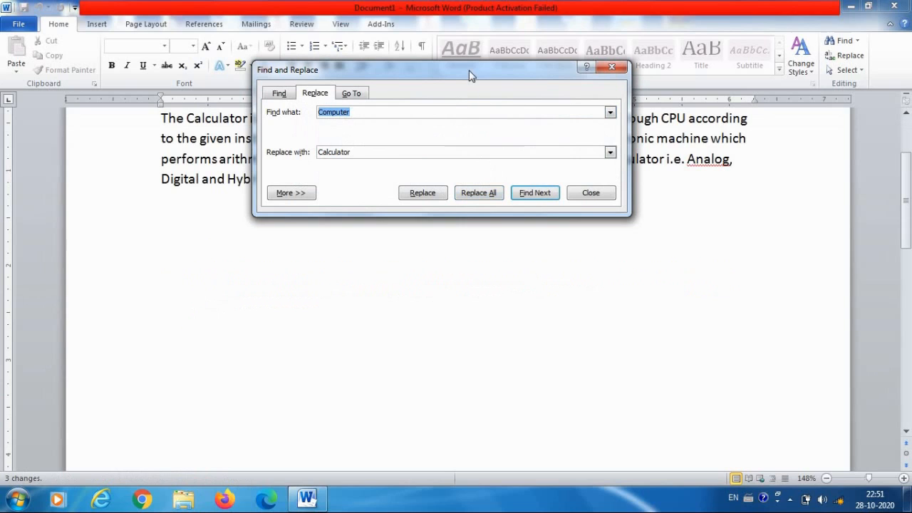
Close the Find and Replace dialog and move the cursor to the end of the "Calculator" heading
left_click(196, 197)
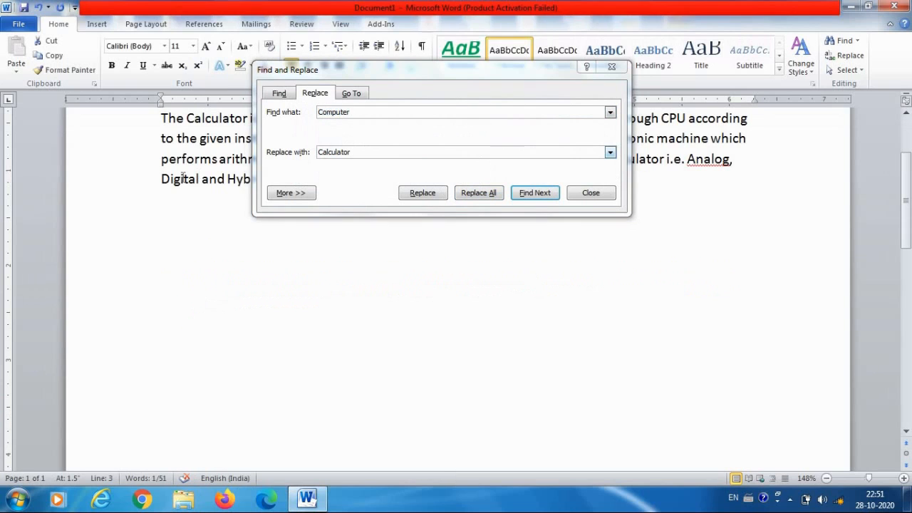
scroll(196, 197, "up", 3)
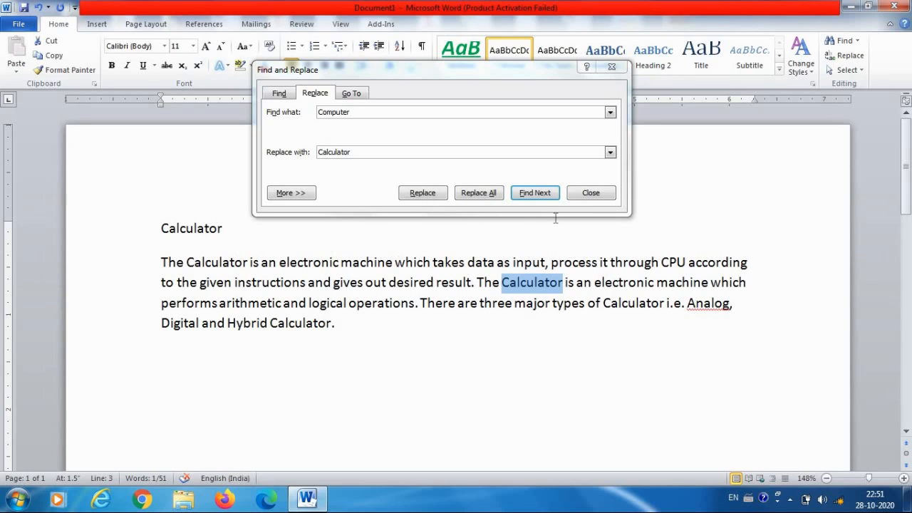
left_click(591, 193)
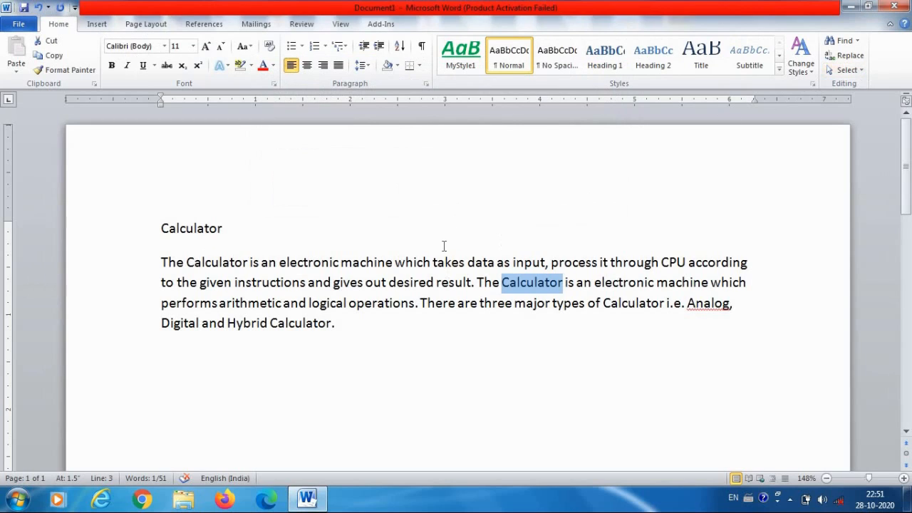
key("Up")
key("Up")
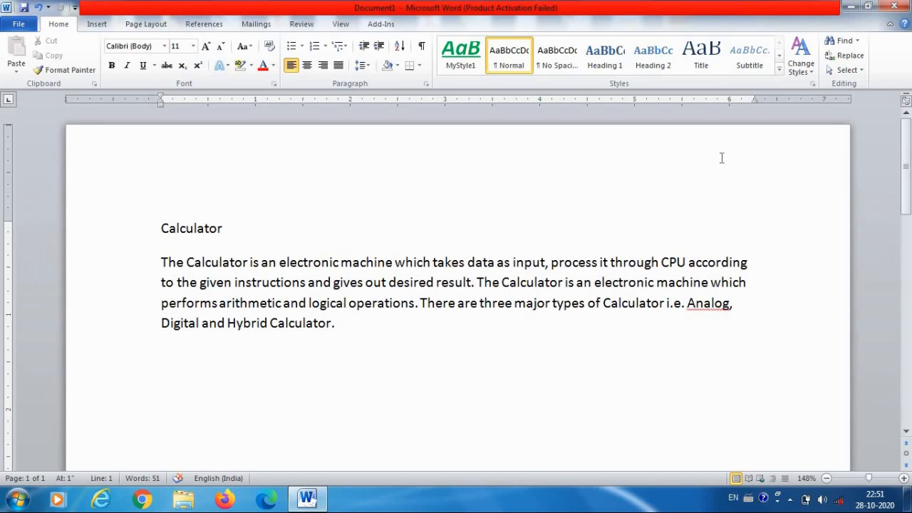
Open Go To and examine the available target types, from Section, Line, Bookmark, Comment and Footnote through to Heading
left_click(859, 41)
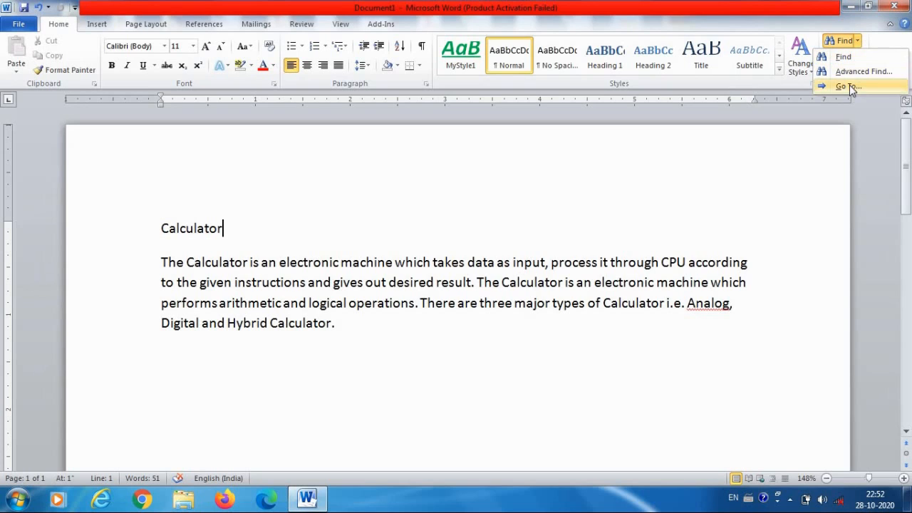
left_click(847, 85)
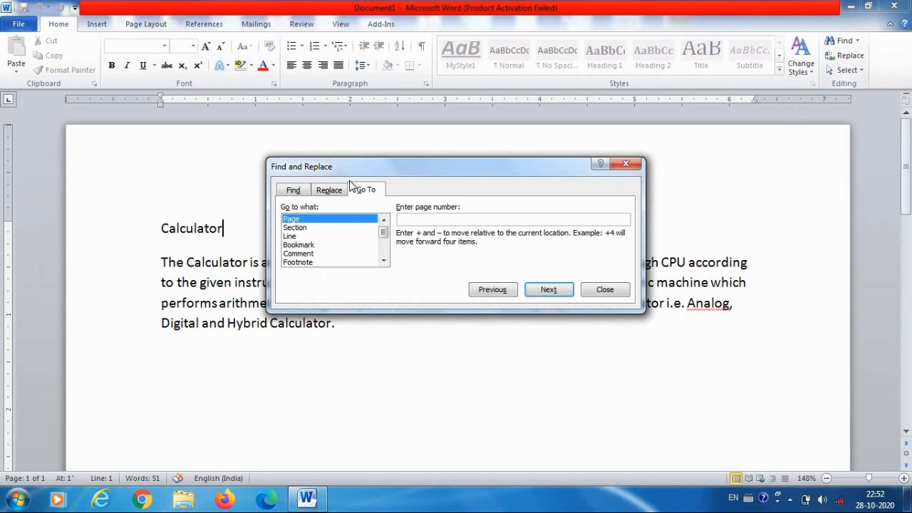
left_click_drag(417, 173, 416, 142)
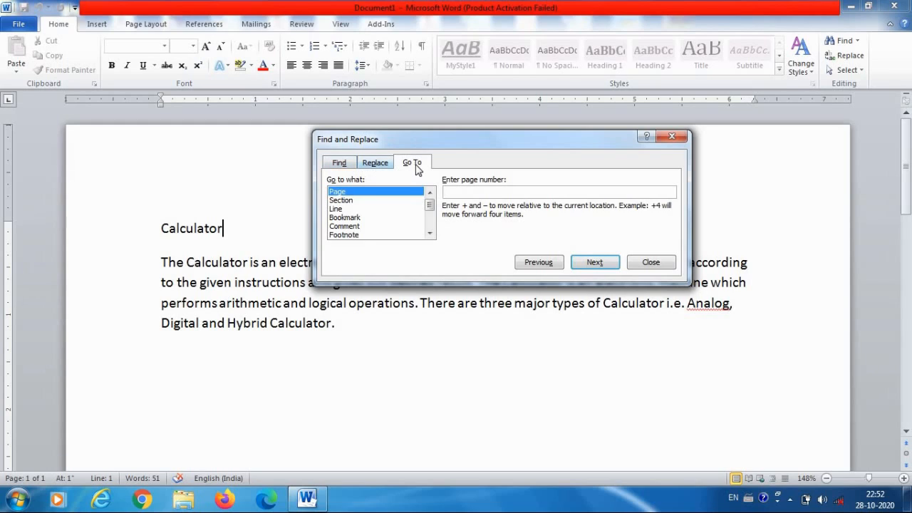
left_click(343, 201)
left_click(349, 210)
left_click(354, 218)
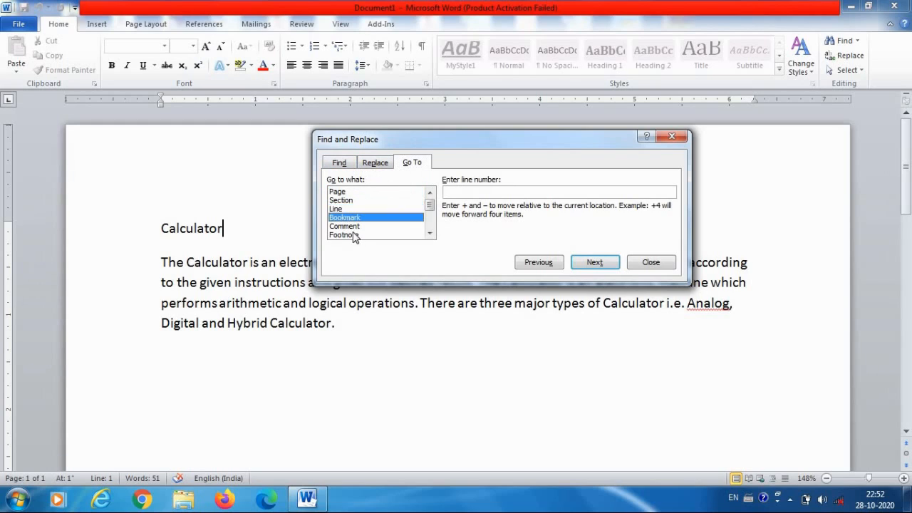
left_click(354, 227)
left_click(355, 235)
scroll(356, 237, "down", 3)
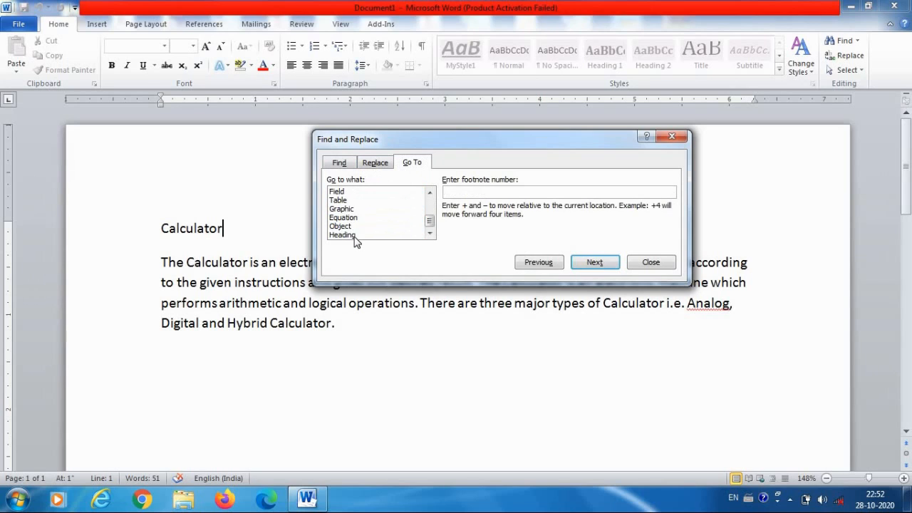
scroll(356, 237, "up", 3)
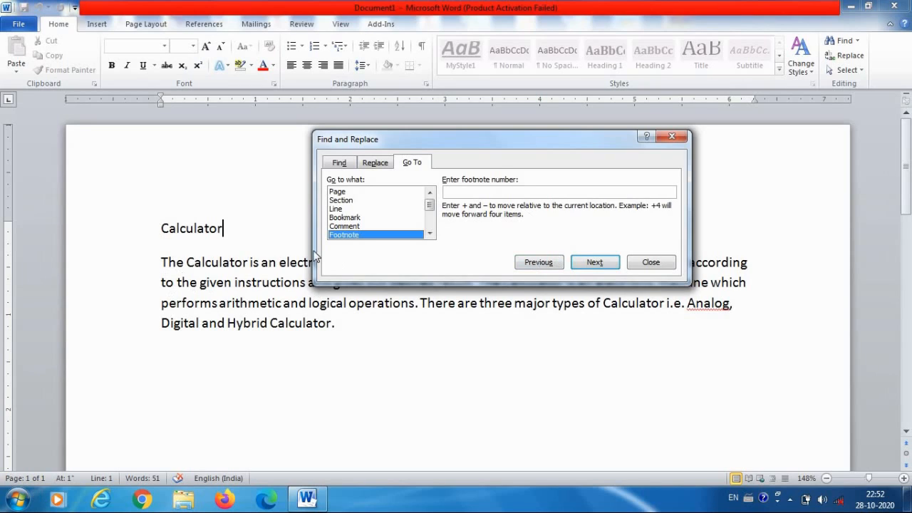
With the cursor at the start of the heading, use Go To to jump to line 3
left_click(340, 209)
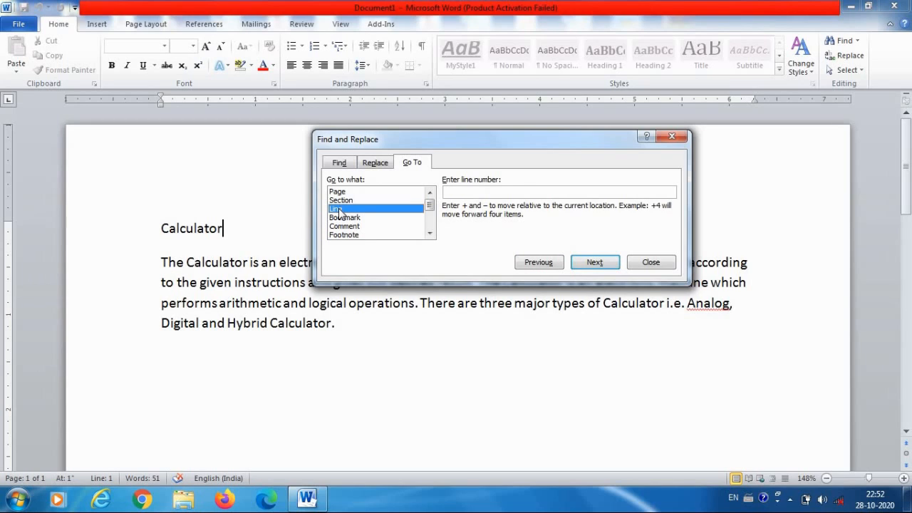
left_click(463, 193)
type("3")
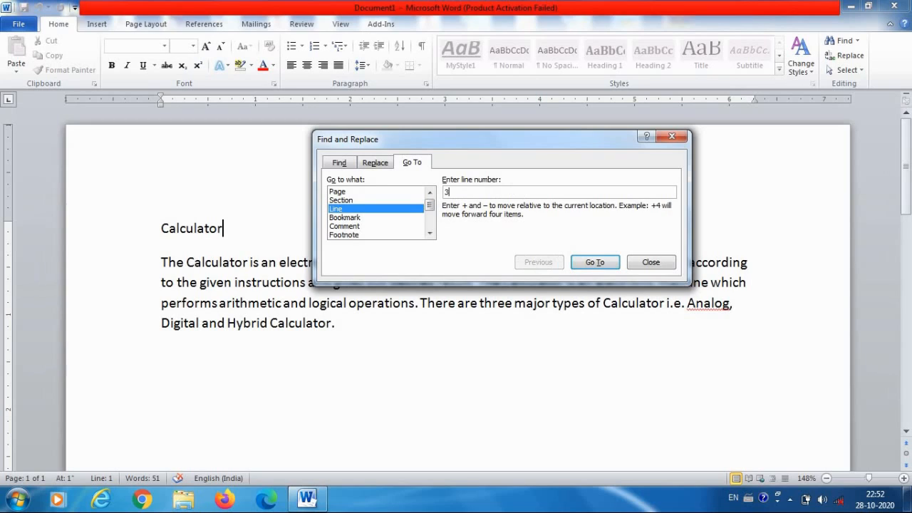
left_click(165, 240)
left_click(166, 249)
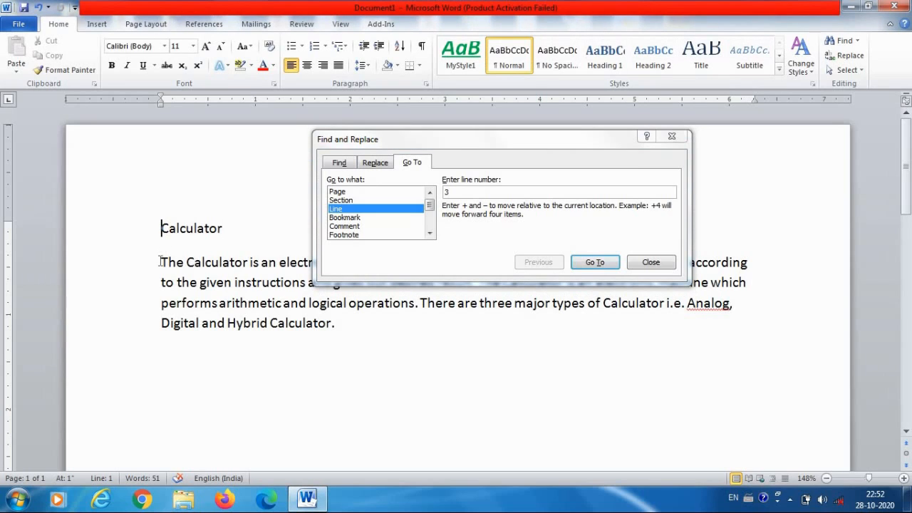
left_click(161, 261)
left_click(156, 288)
double_click(164, 226)
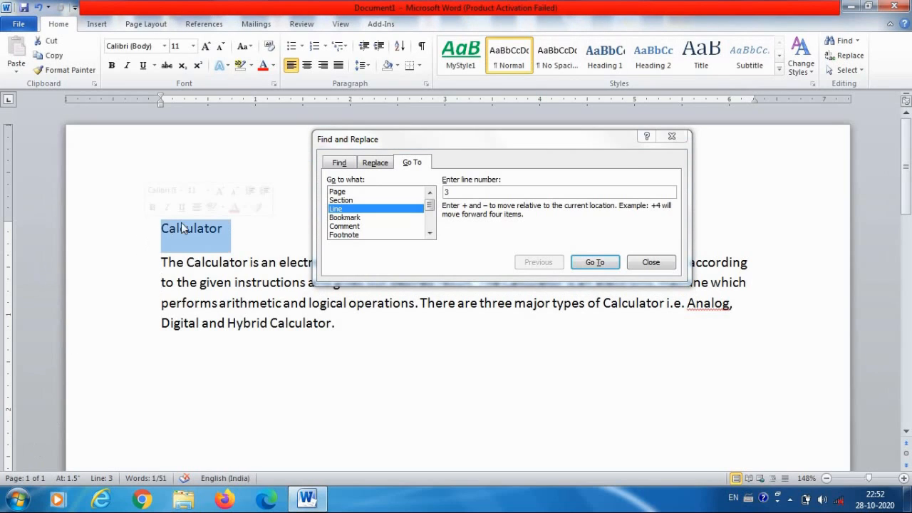
left_click(163, 228)
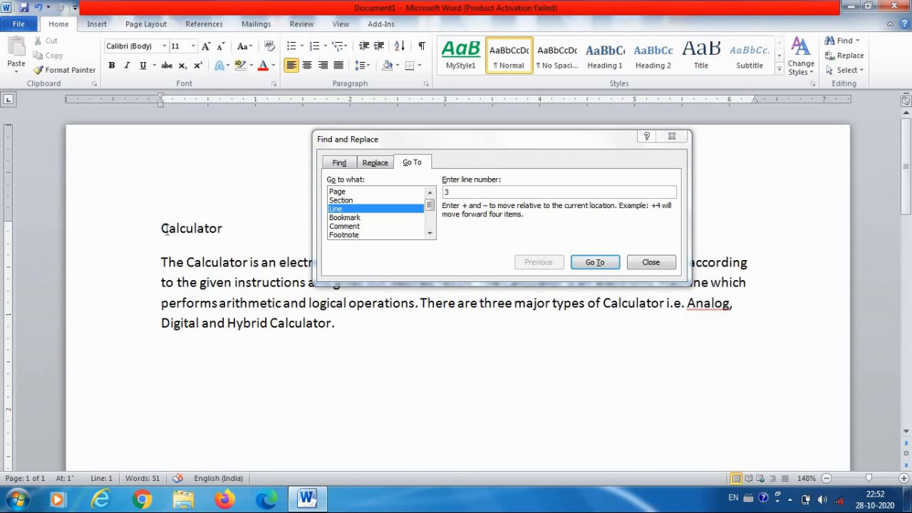
left_click(366, 208)
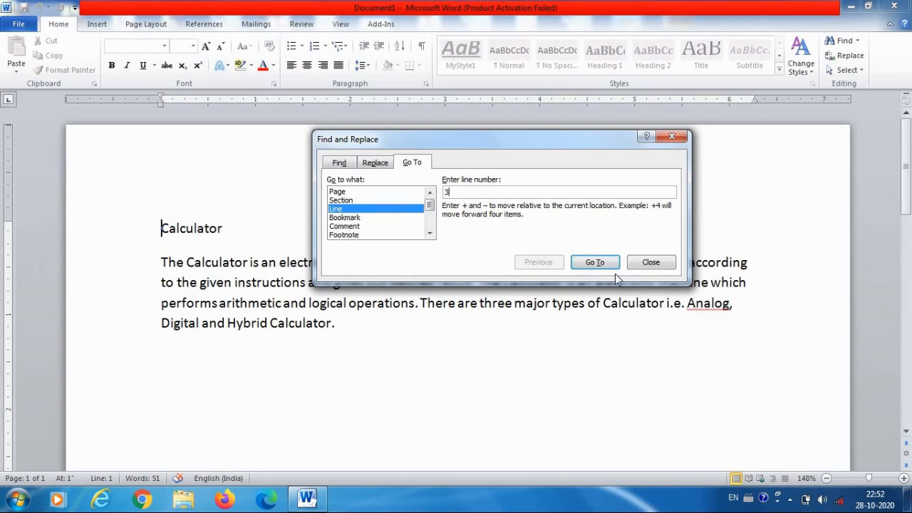
left_click(595, 261)
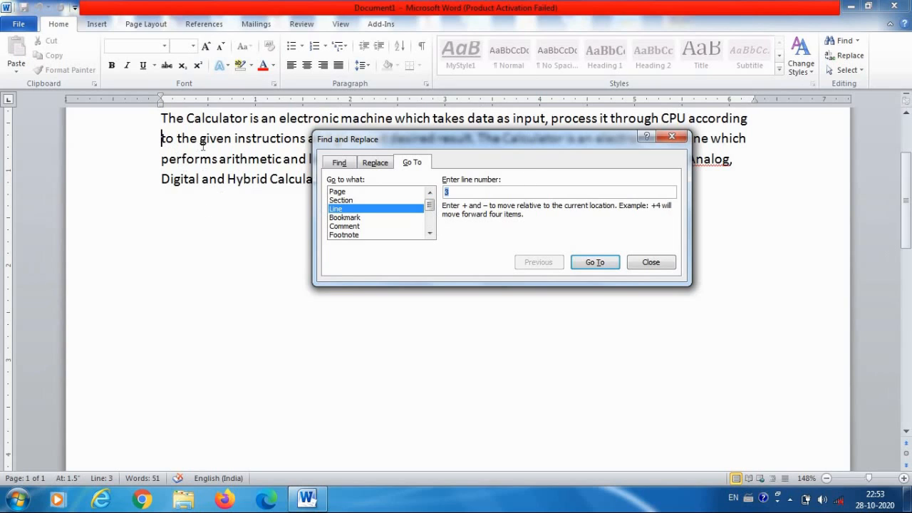
Return the cursor to the start of the heading and use Go To to jump to line 5
left_click_drag(906, 206, 897, 167)
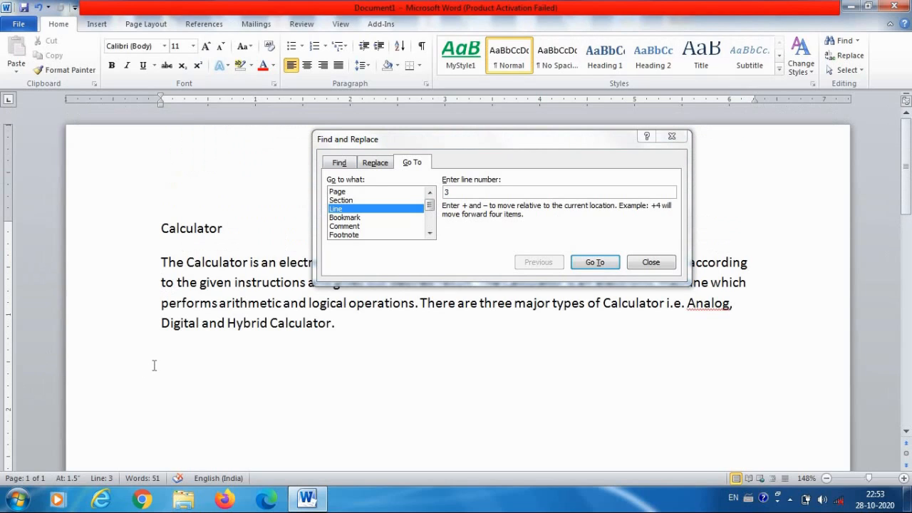
left_click(166, 303)
left_click(166, 324)
left_click(164, 227)
left_click(450, 194)
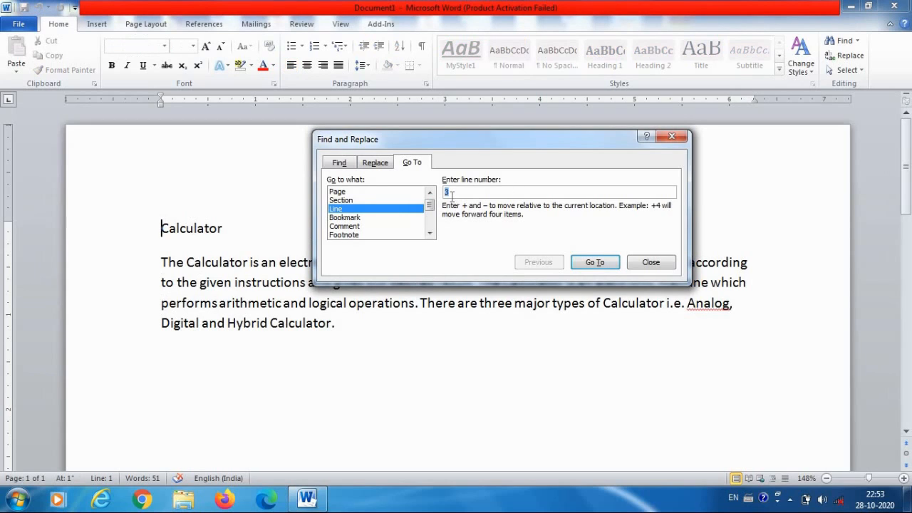
type("5")
left_click(591, 264)
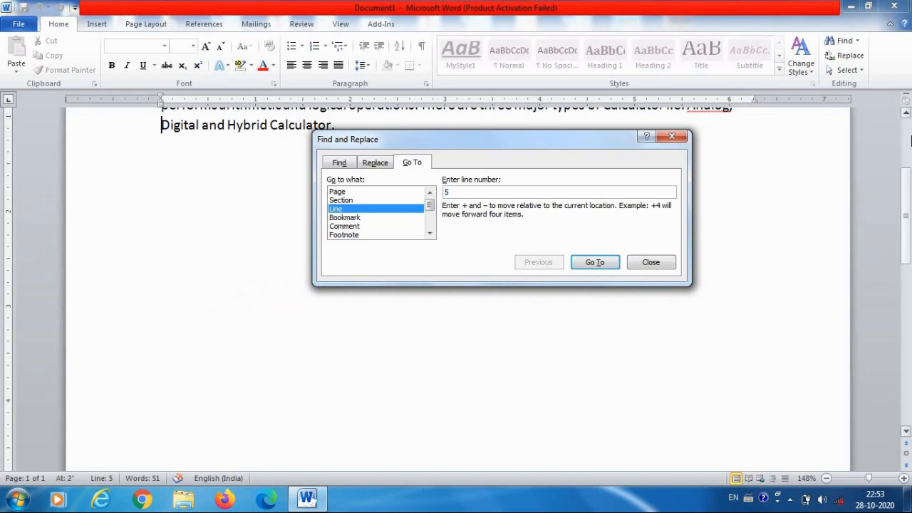
scroll(906, 211, "up", 3)
left_click(169, 326)
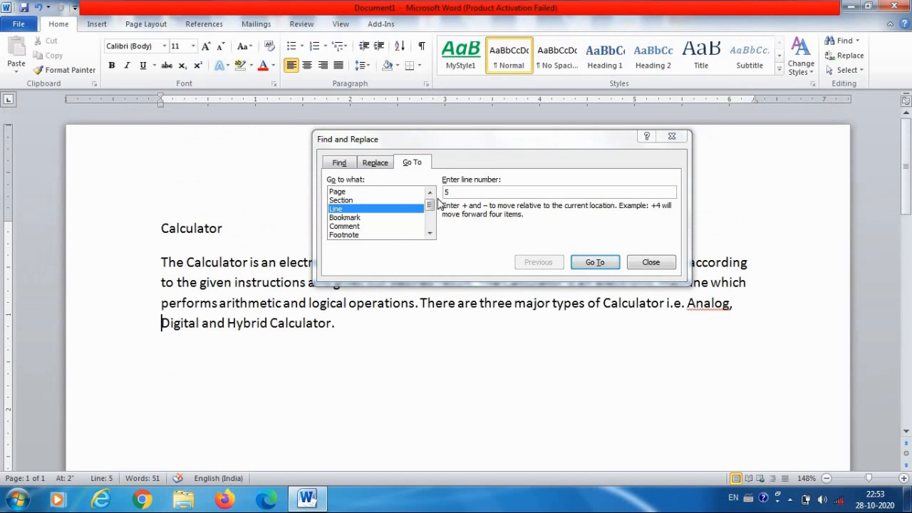
Use Go To to jump from the paragraph's last line to line 1
left_click_drag(470, 192, 409, 202)
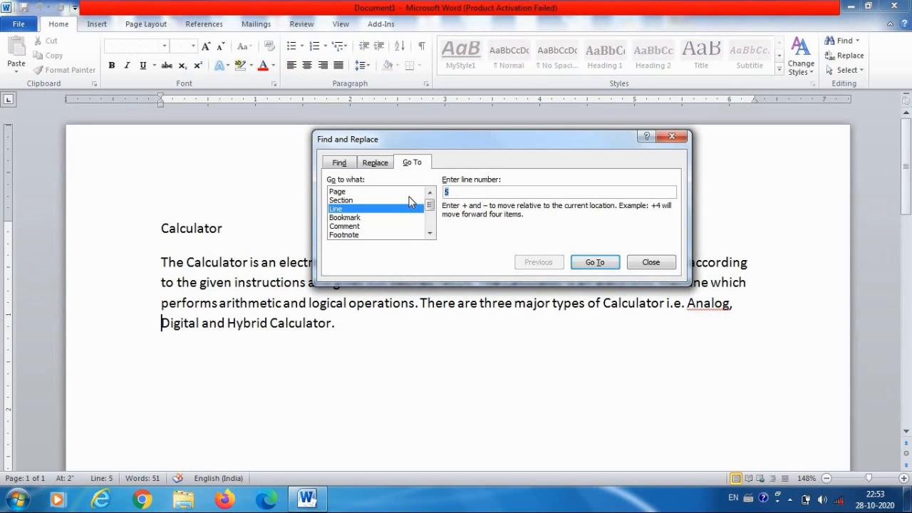
type("1")
left_click(595, 262)
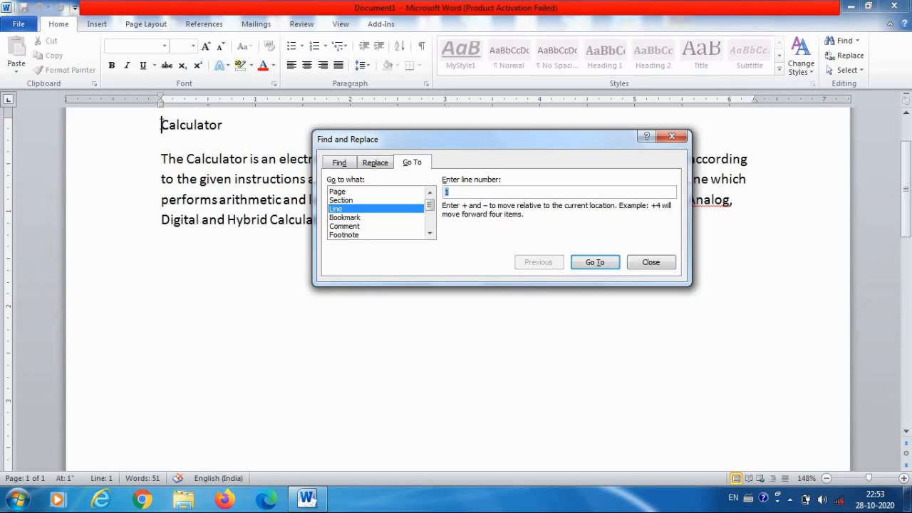
Review the Comment and Footnote targets of Go To and the replacement settings, and close the dialog
left_click(359, 228)
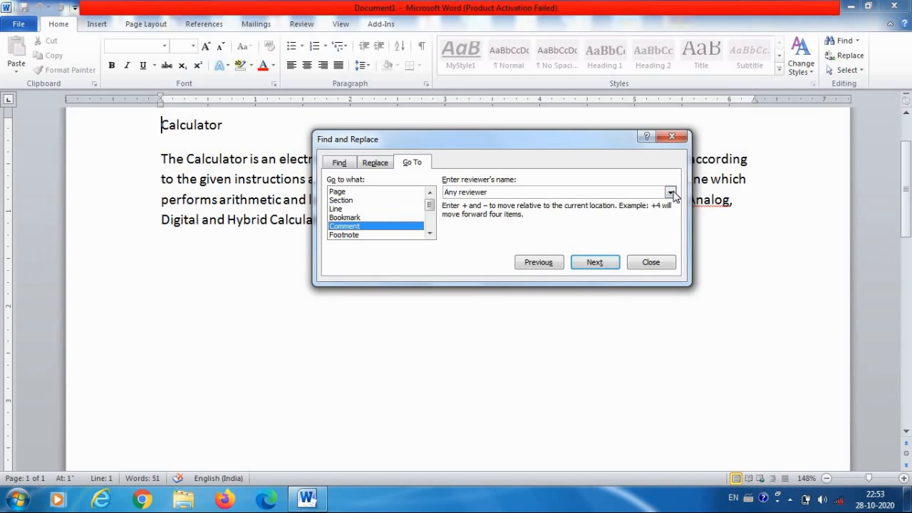
left_click(670, 192)
left_click(344, 236)
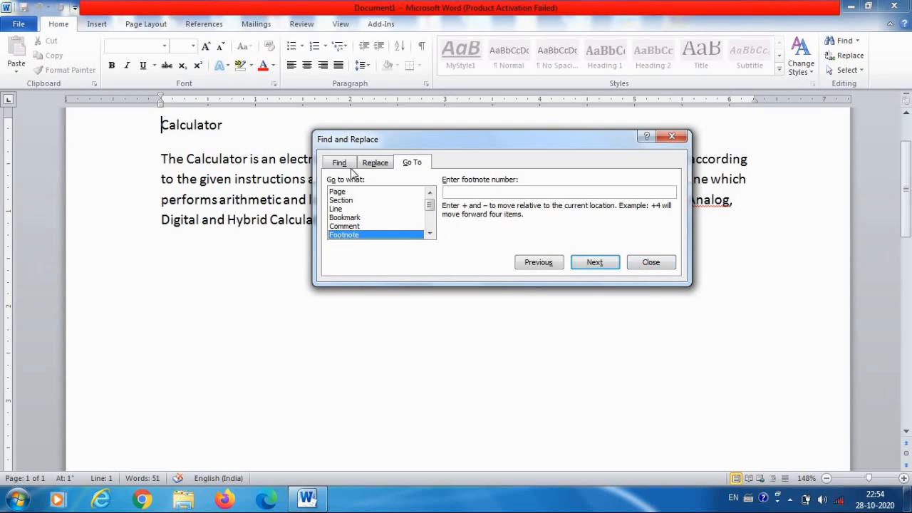
left_click(383, 164)
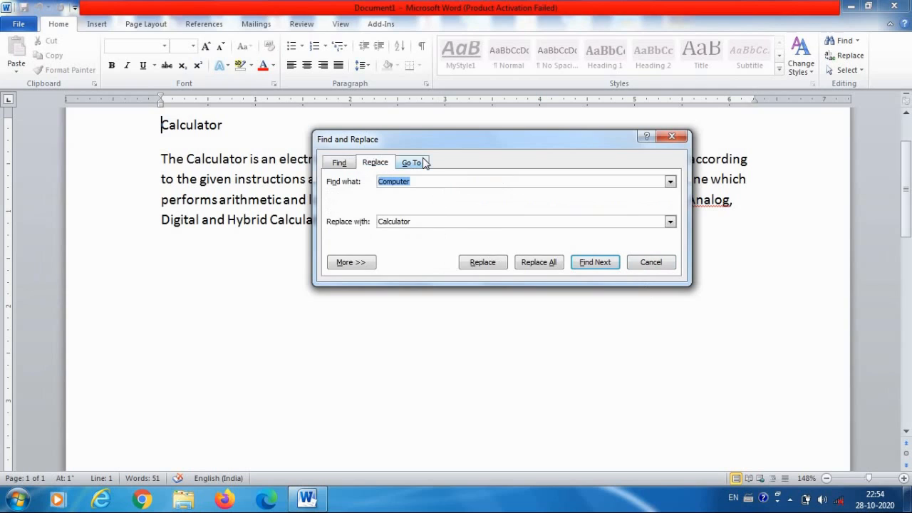
left_click(413, 163)
left_click(659, 262)
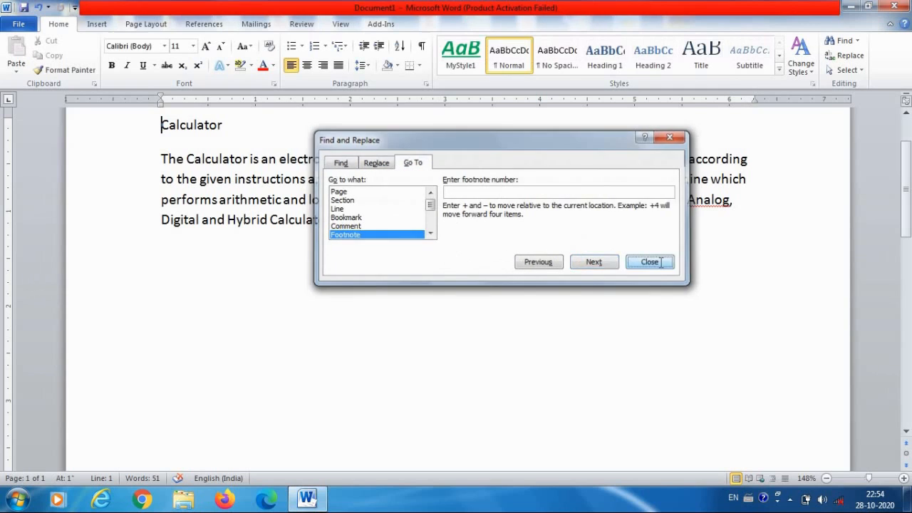